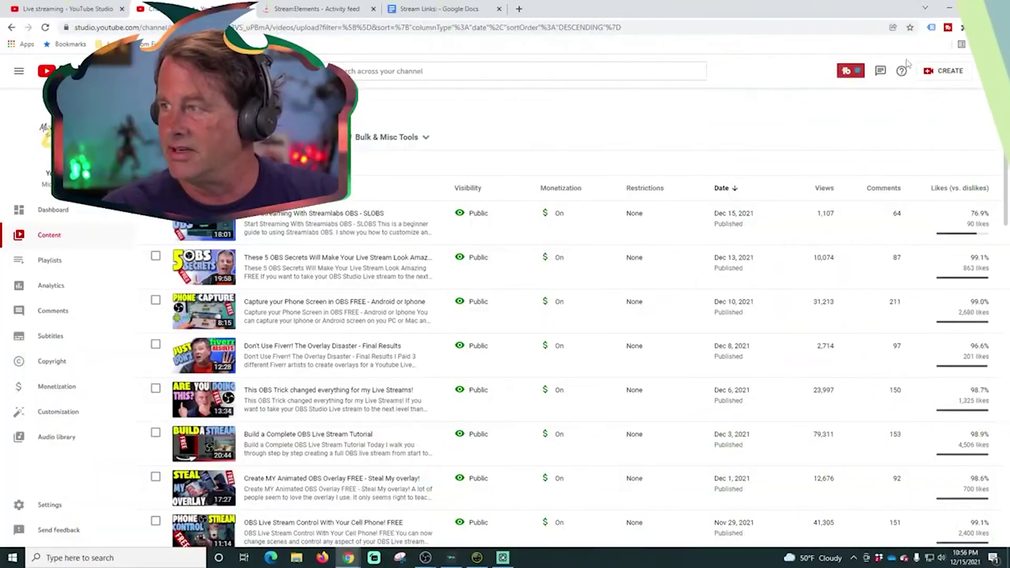
- Minimize the Chrome browser and the Twidget chat replay window to reveal OBS Studio
left_click(951, 7)
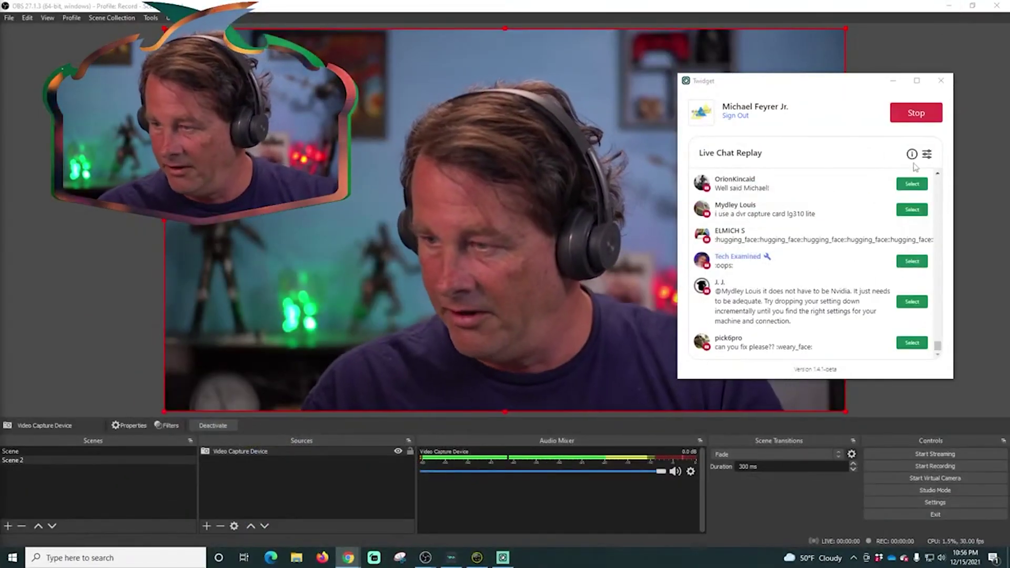
left_click(893, 82)
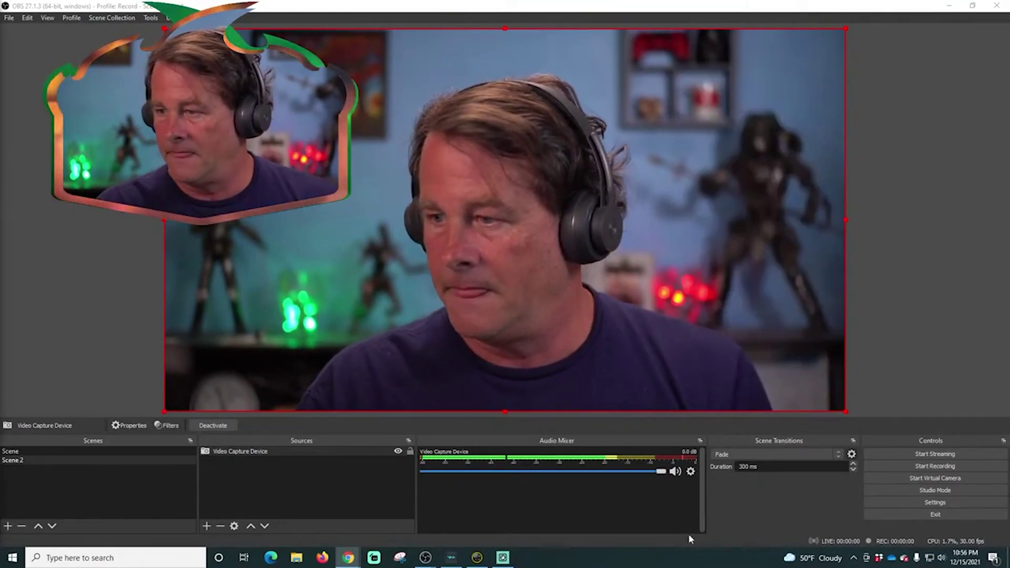
- Select Scene and remove its Display Capture source
left_click(126, 452)
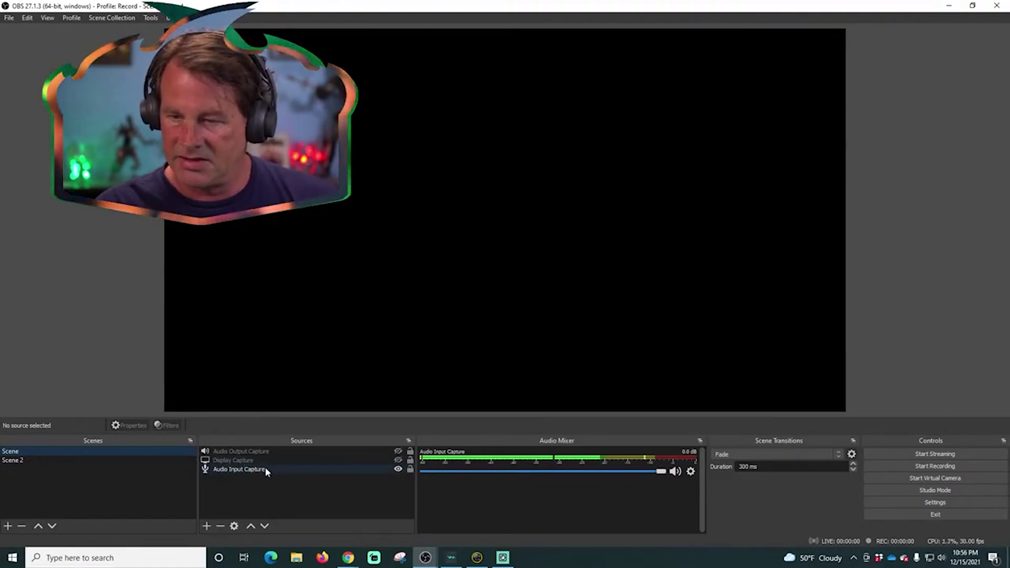
right_click(304, 462)
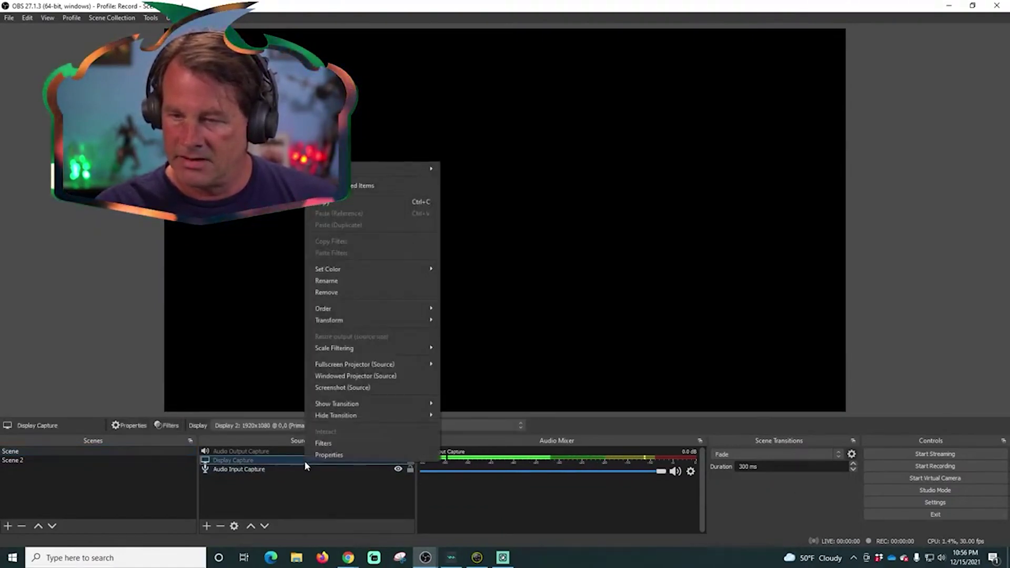
left_click(333, 292)
left_click(544, 292)
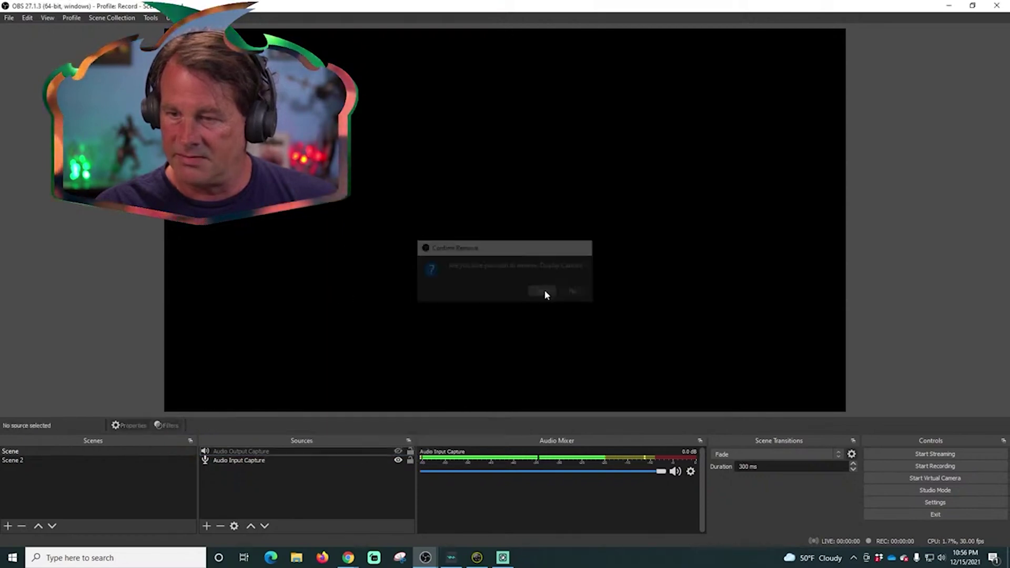
- Remove the Audio Output Capture and Audio Input Capture sources from Scene
right_click(277, 451)
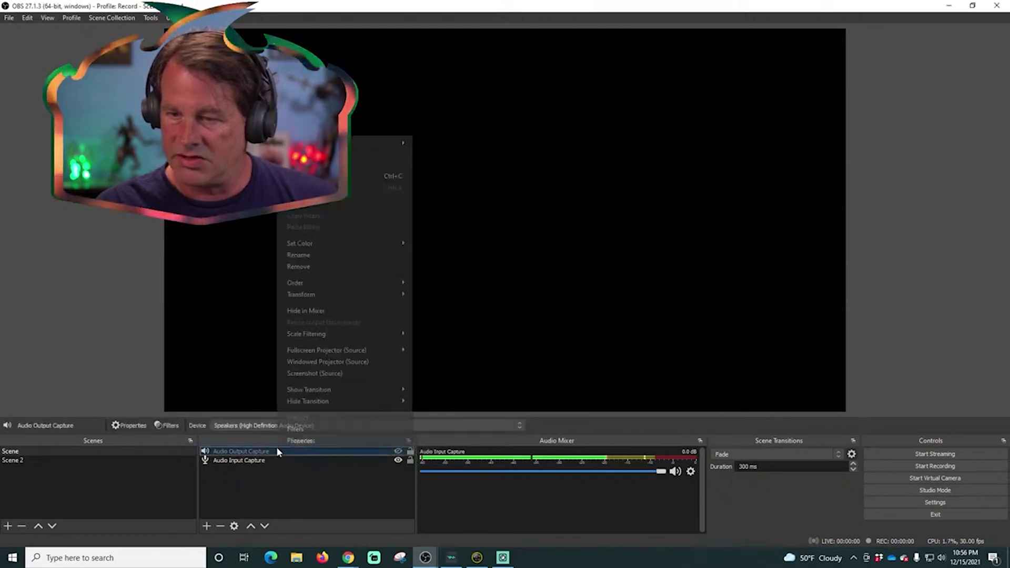
left_click(301, 267)
left_click(556, 290)
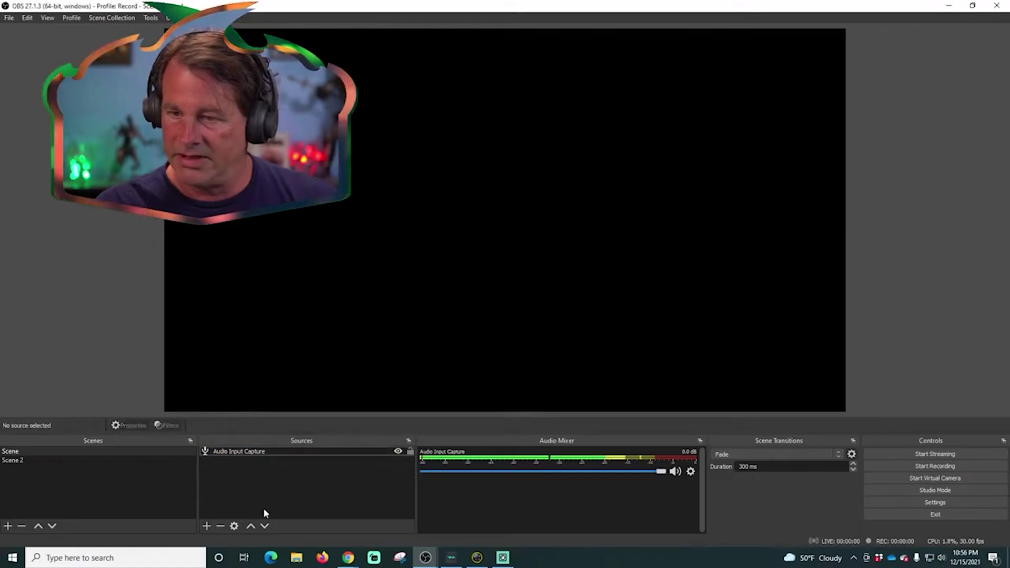
right_click(274, 451)
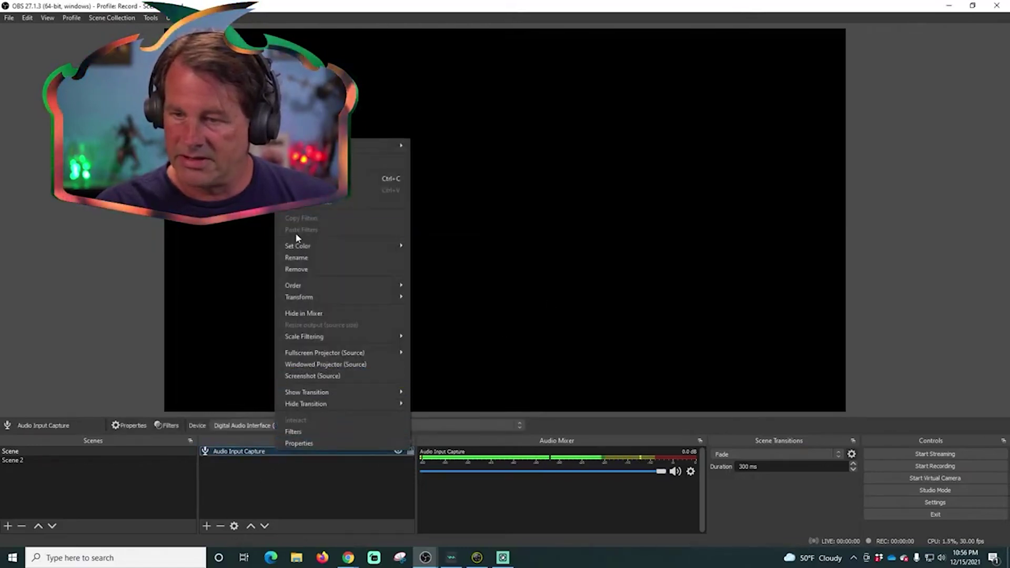
left_click(294, 269)
left_click(550, 291)
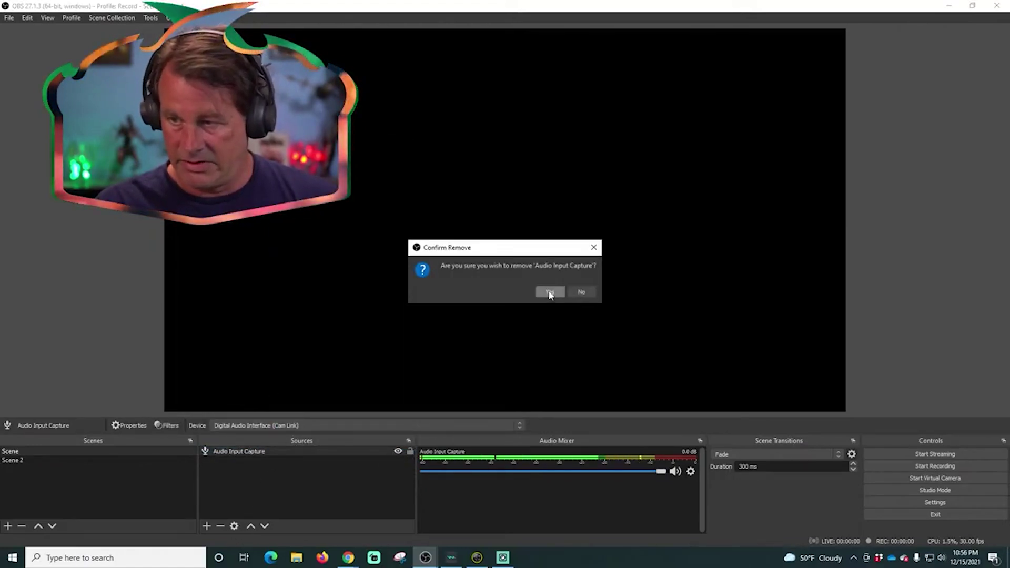
left_click(207, 527)
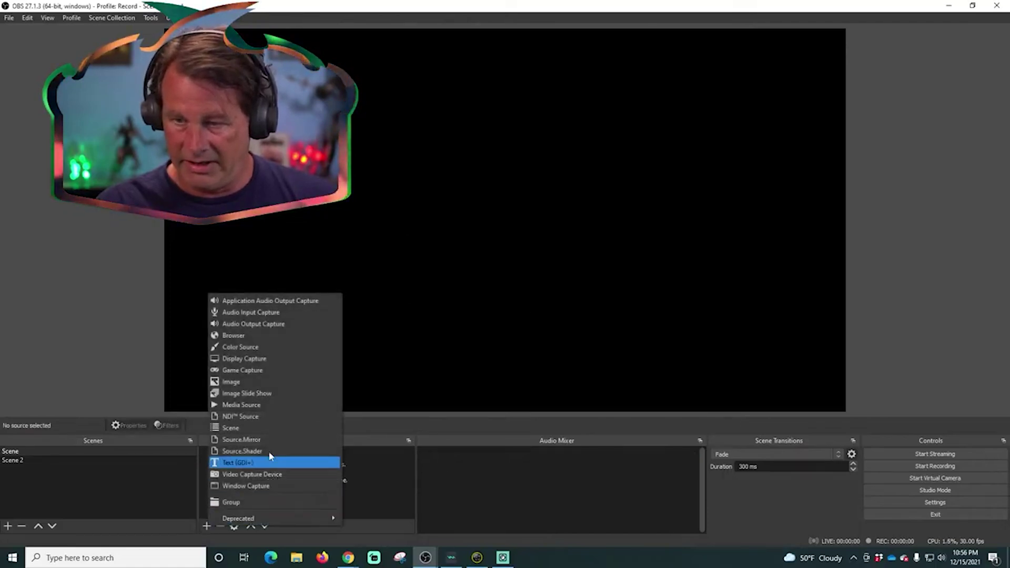
- Add a Media Source playing E:\WGOE\The Witcher 3 gameplay (edit).mp4, then go to Scene 2
left_click(271, 404)
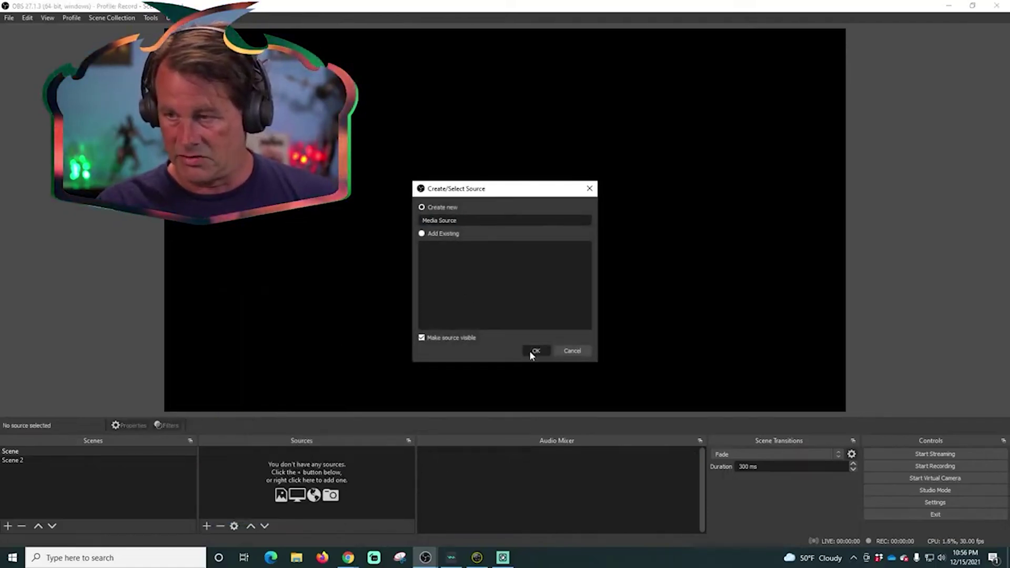
left_click(533, 351)
left_click(652, 335)
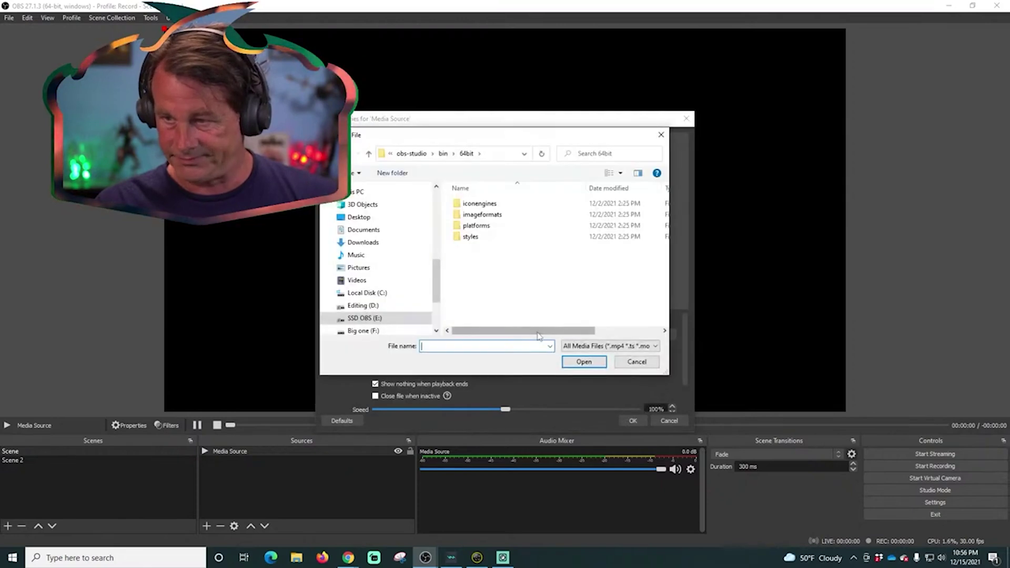
left_click(371, 319)
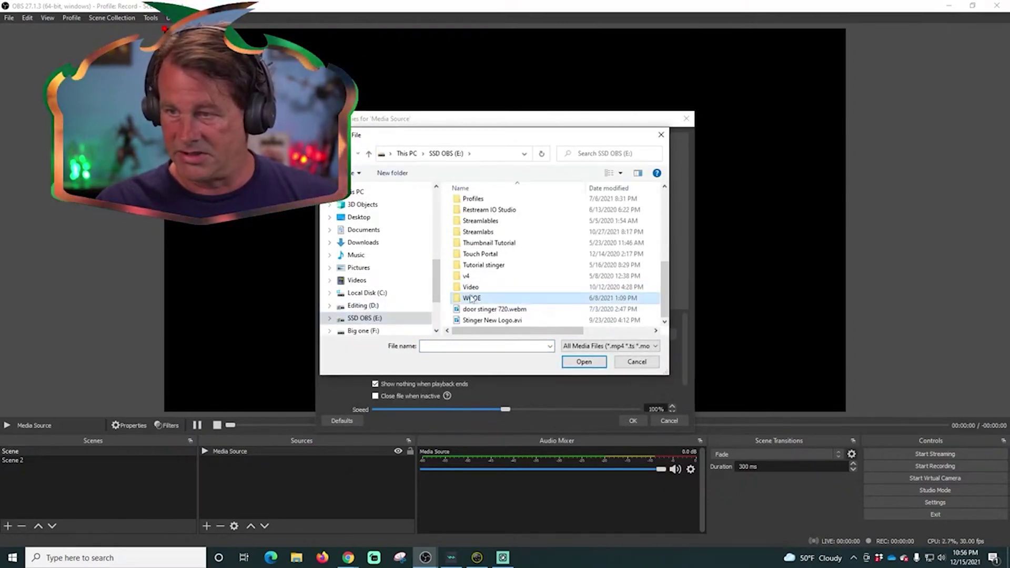
double_click(472, 298)
scroll(472, 303, "down", 1)
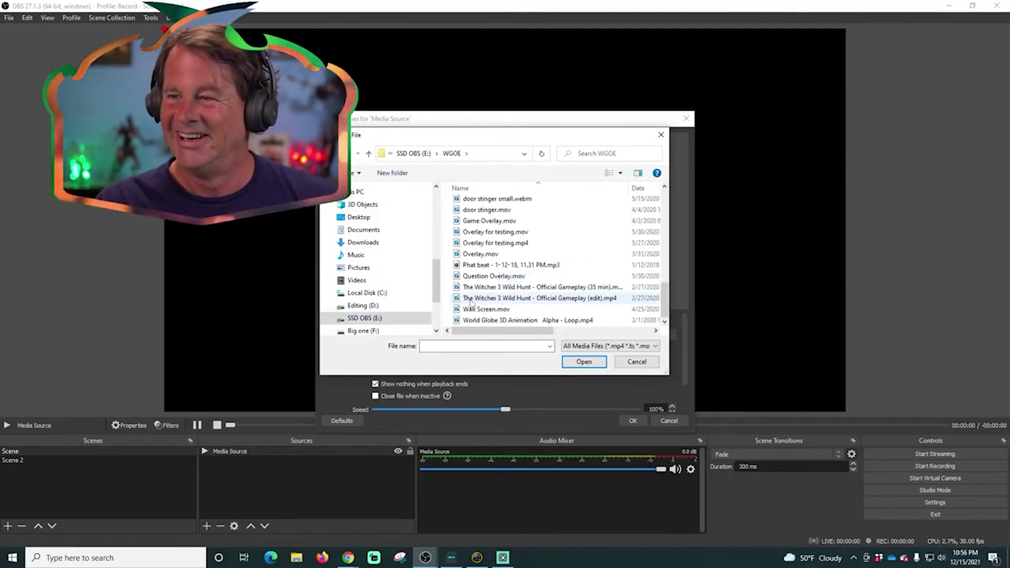
left_click(584, 363)
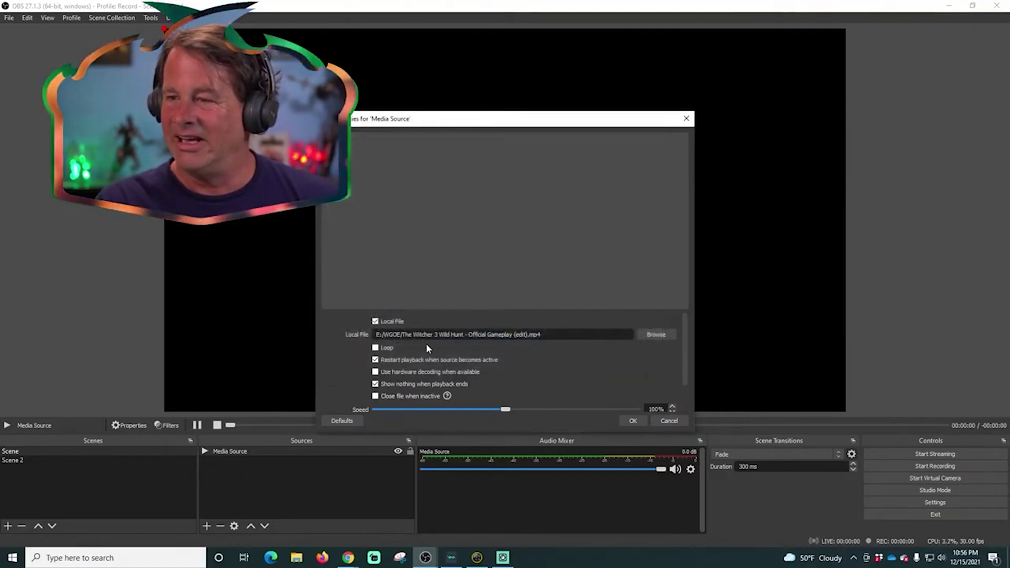
left_click(634, 420)
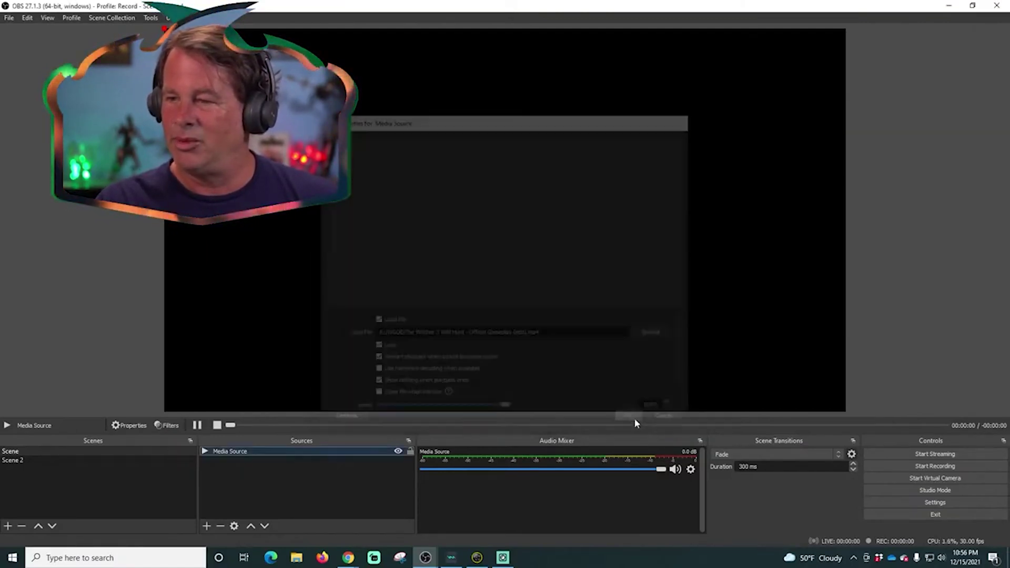
left_click(50, 460)
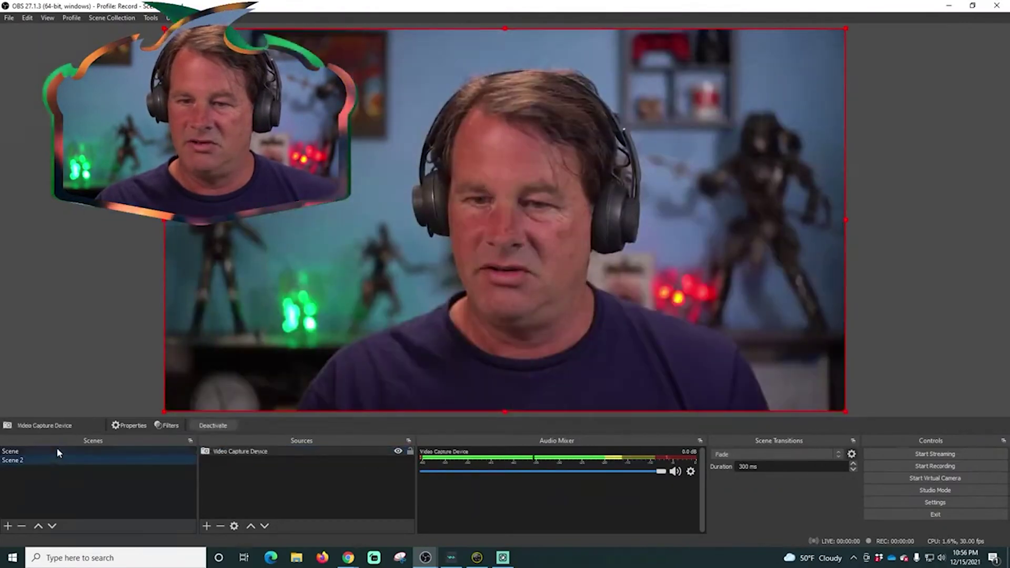
- Alternate between Scene and Scene 2 to watch the Fade transition, ending on Scene
left_click(56, 451)
left_click(56, 457)
left_click(59, 452)
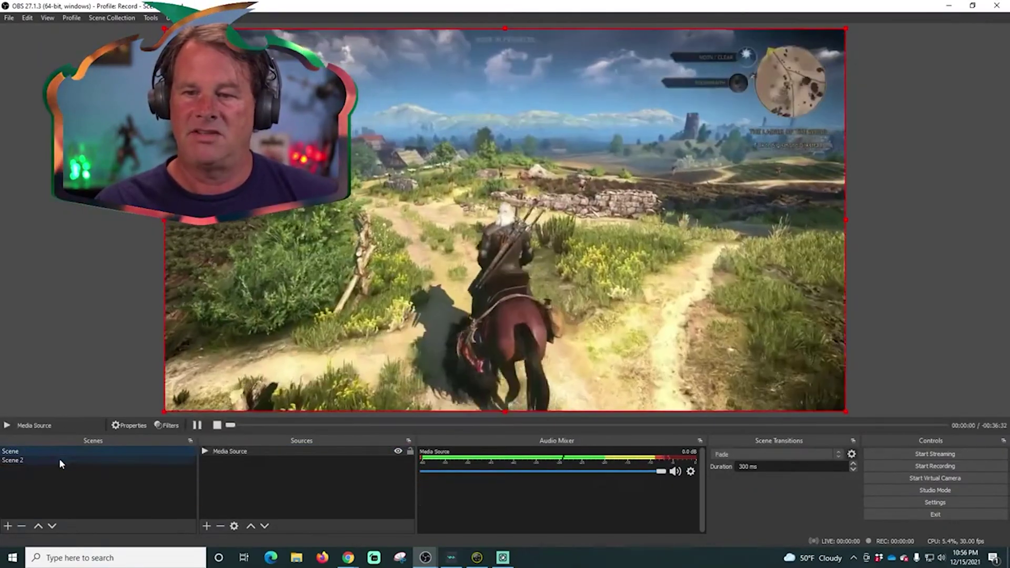
left_click(59, 459)
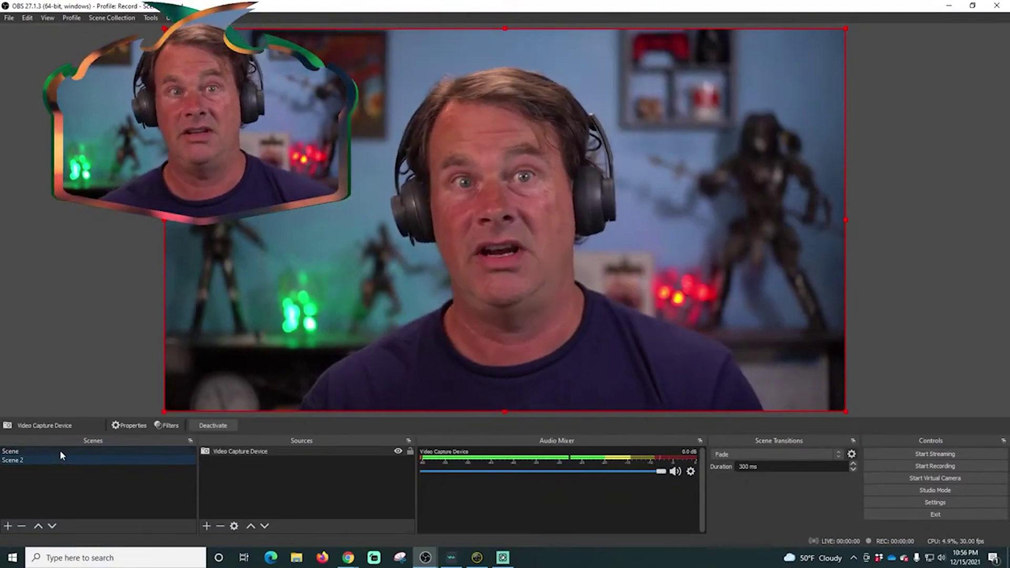
left_click(61, 452)
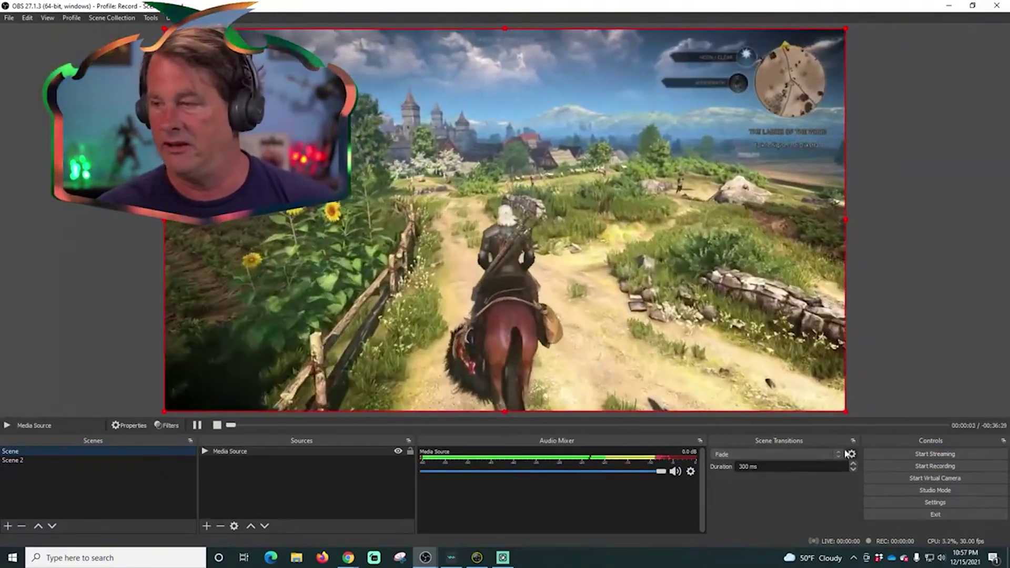
- Add a Stinger transition named Stinger and start choosing its video file
left_click(838, 453)
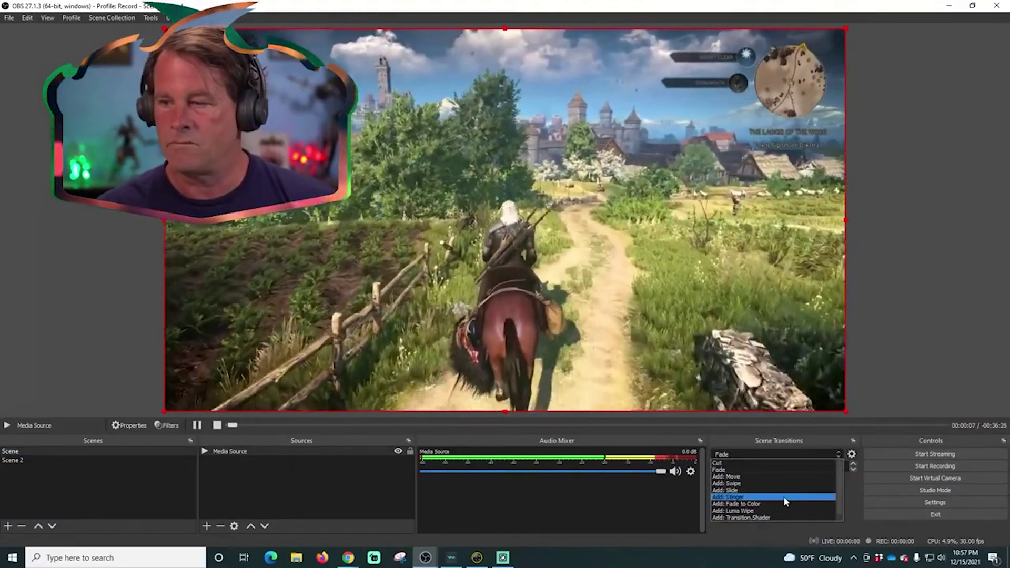
left_click(784, 496)
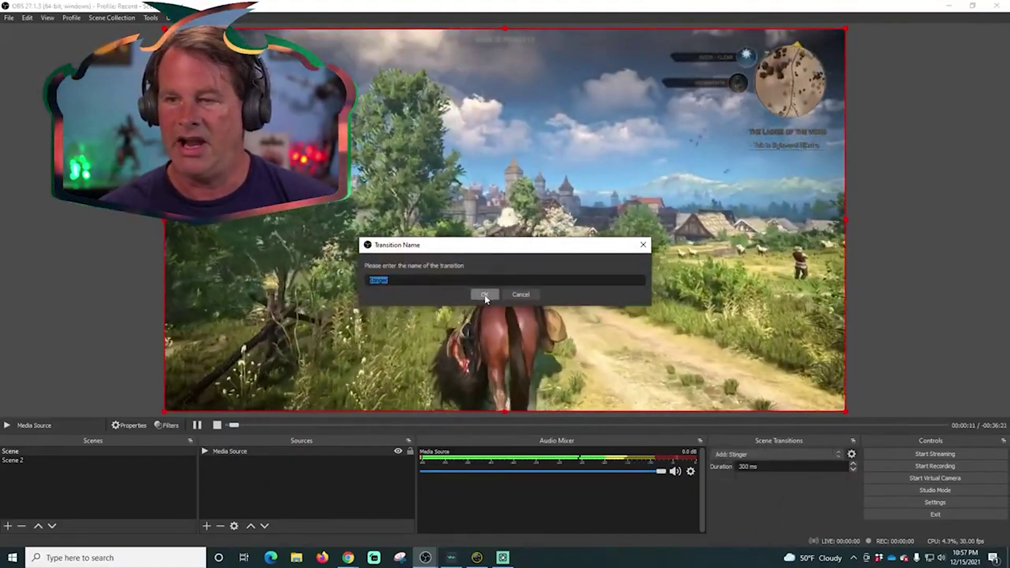
left_click(485, 296)
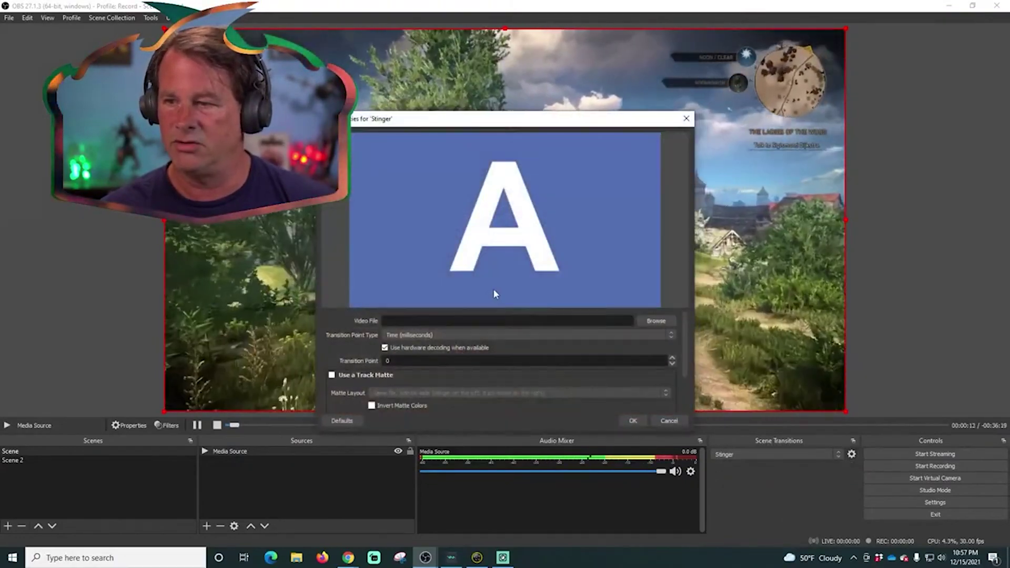
left_click(653, 320)
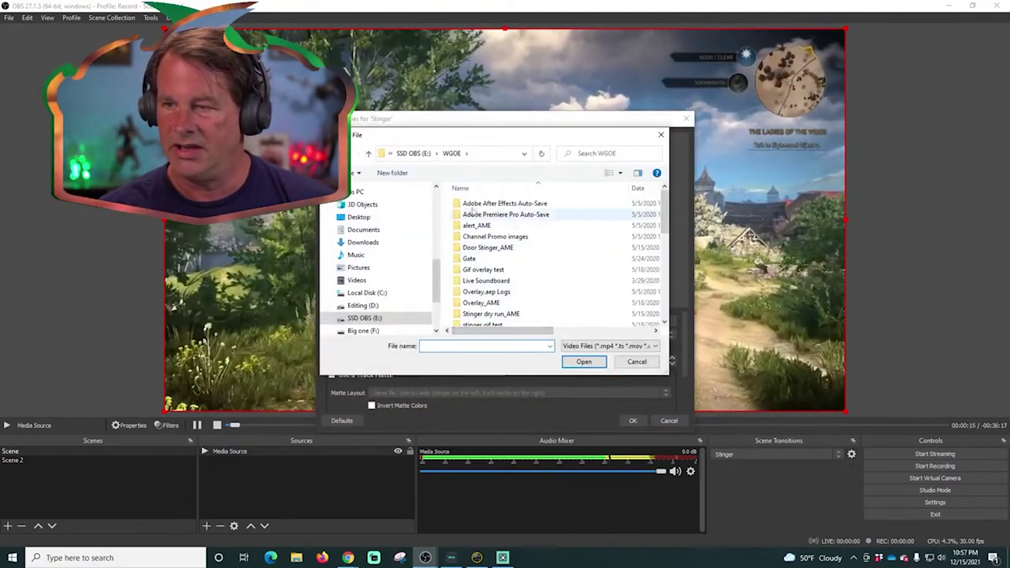
- Load Transition 02_VP9.webm from C:\Quick Edit\Website Project\Geometric Overlay as the stinger video
left_click(414, 154)
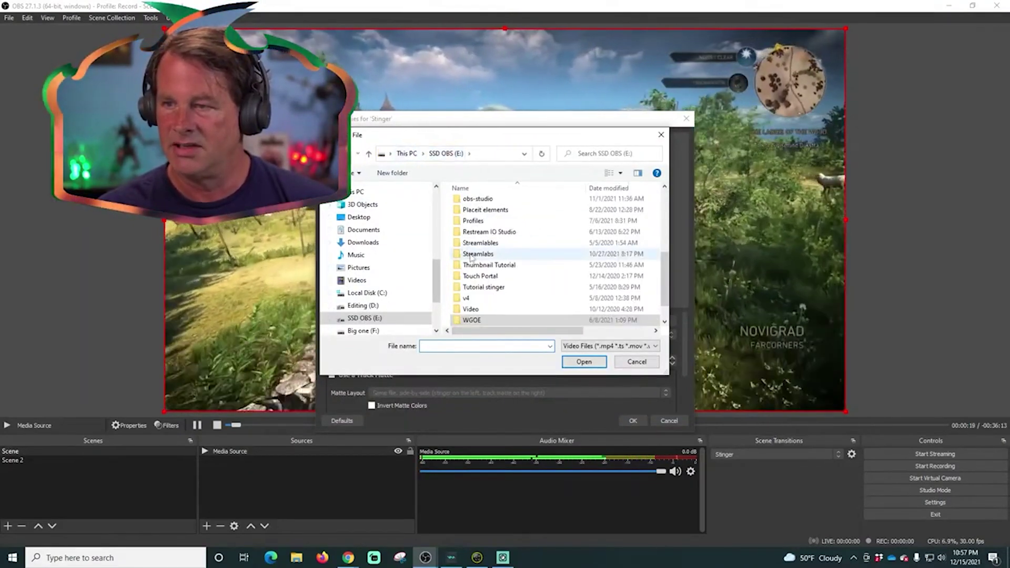
left_click(365, 293)
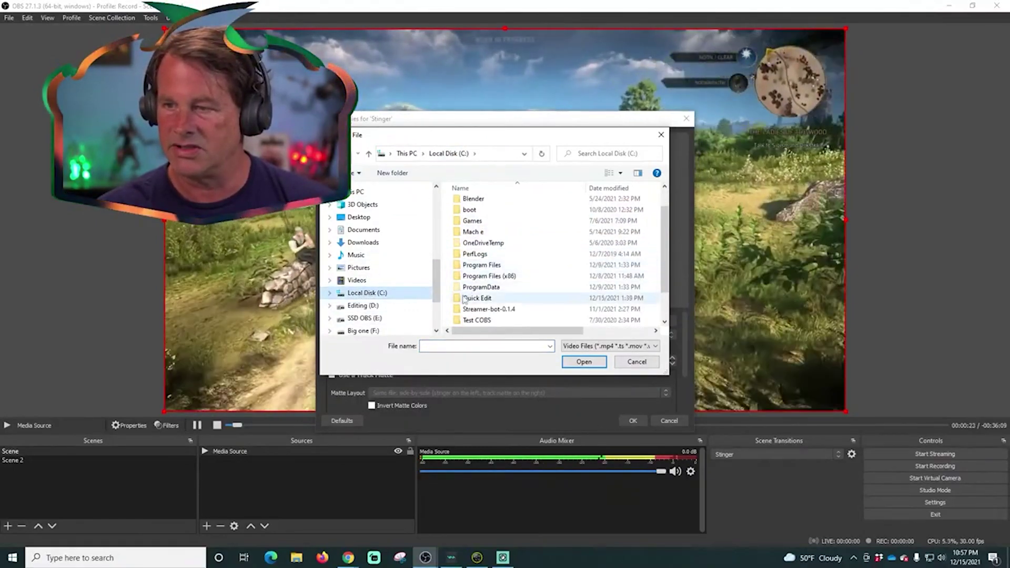
double_click(474, 298)
scroll(475, 266, "down", 4)
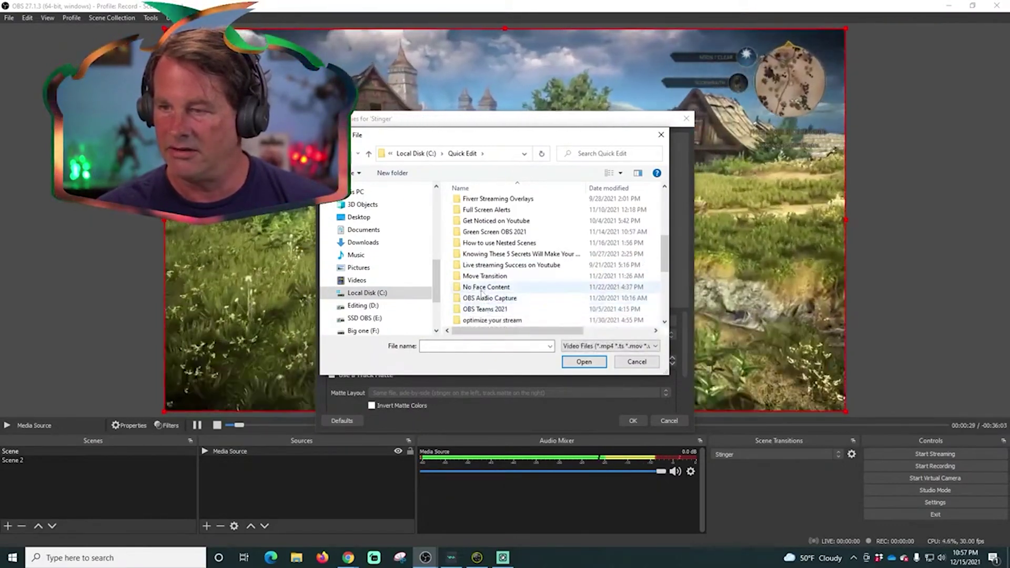
scroll(483, 293, "down", 1)
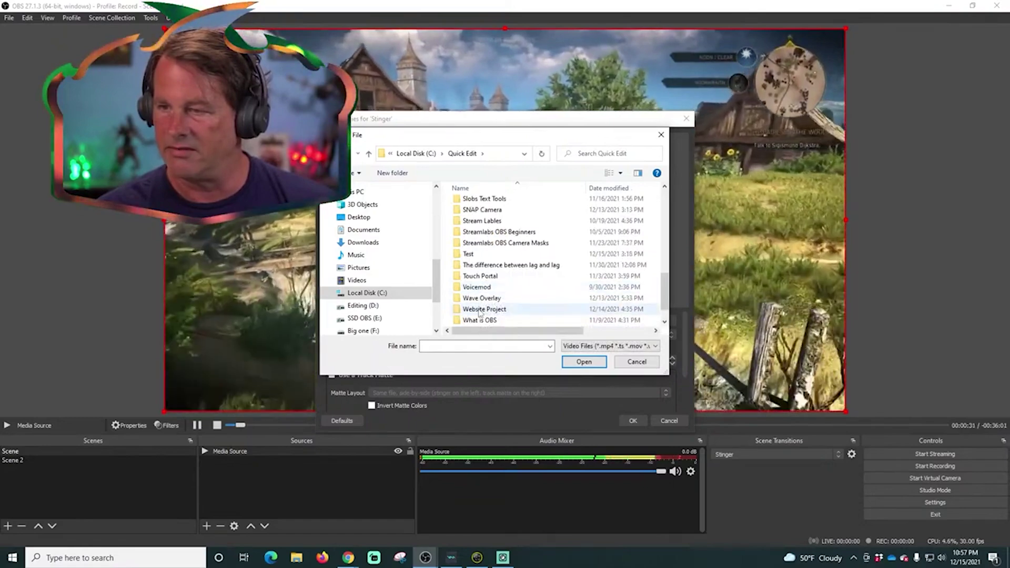
double_click(481, 310)
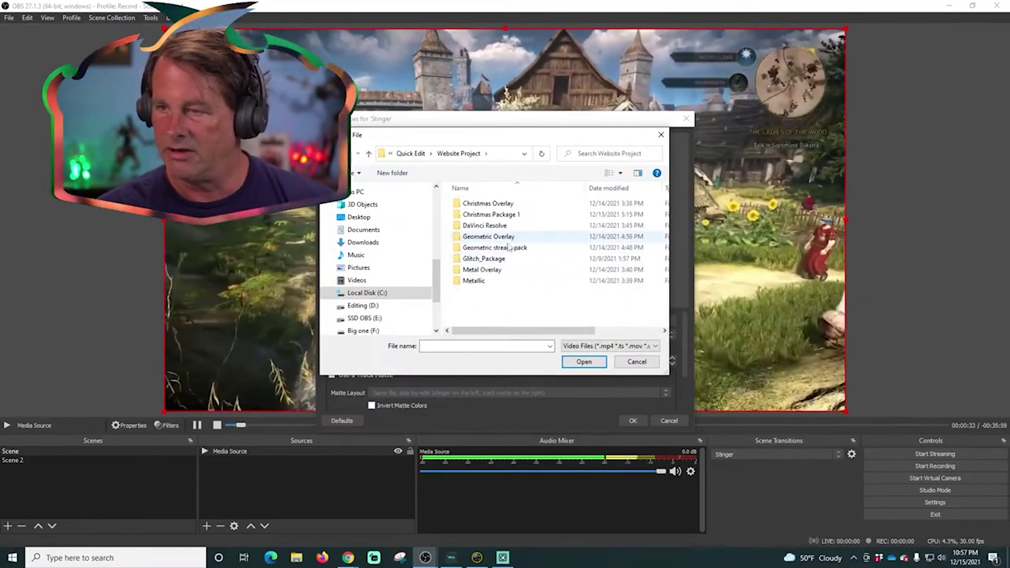
double_click(479, 238)
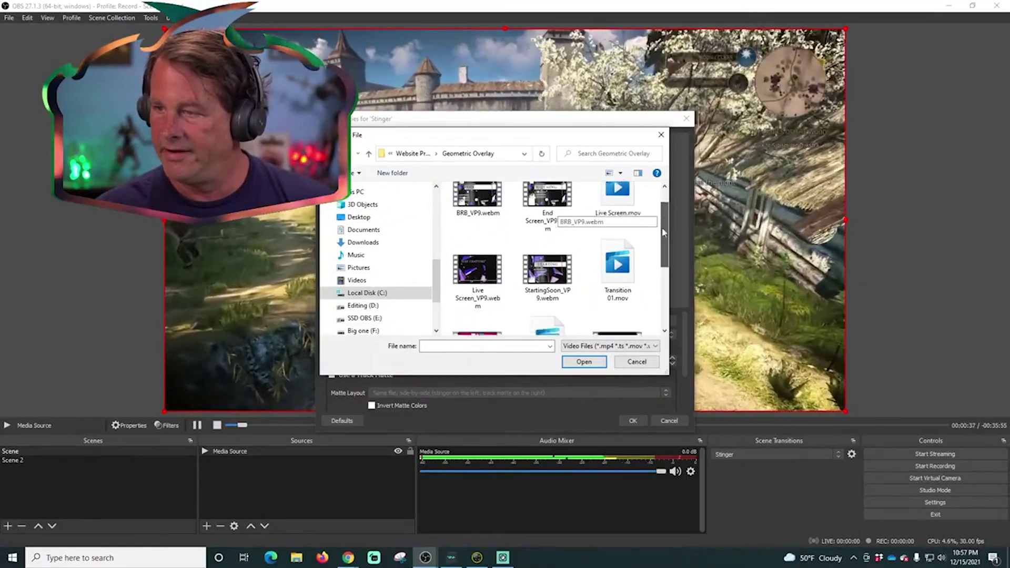
left_click_drag(663, 224, 658, 284)
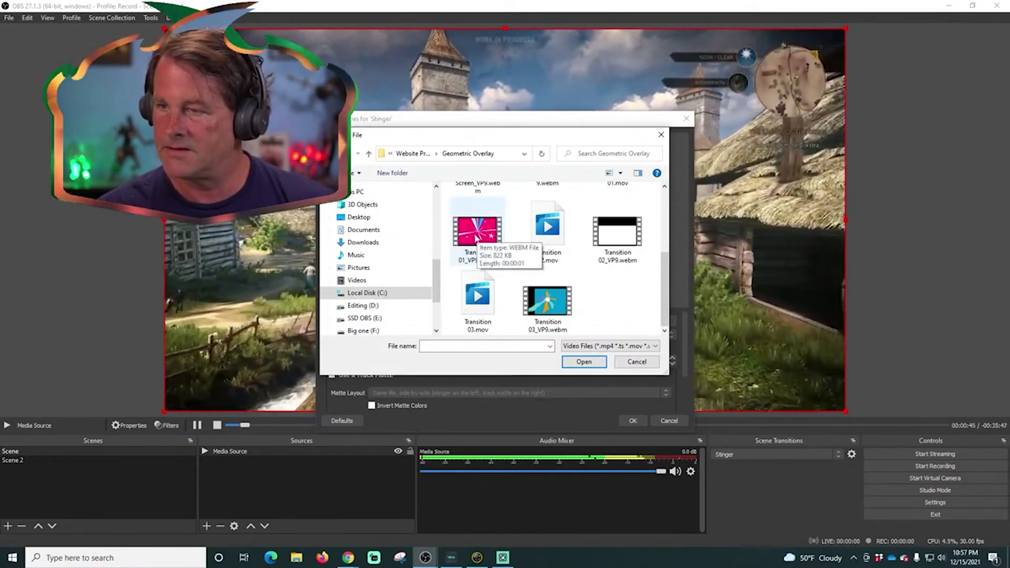
left_click(477, 238)
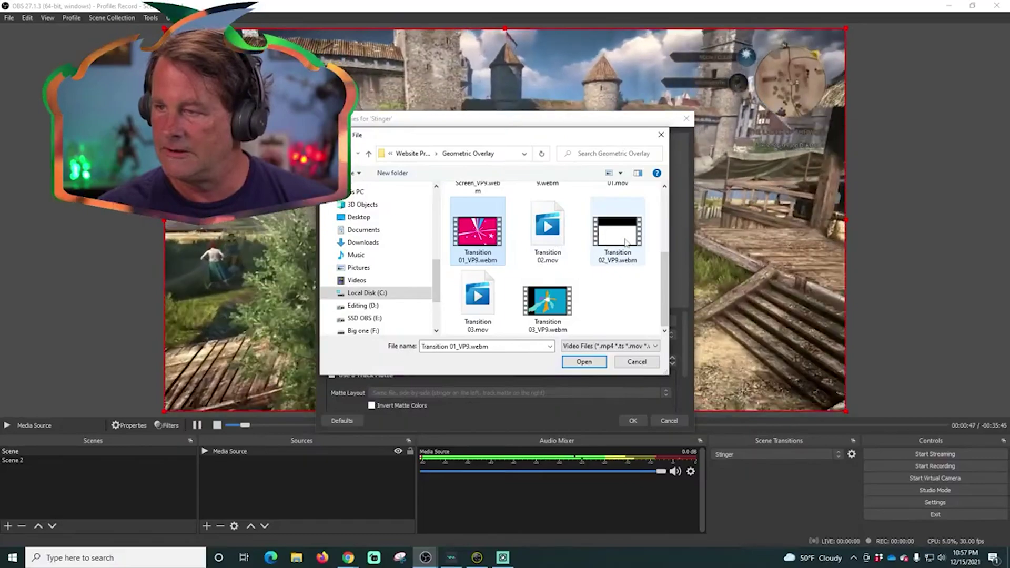
double_click(615, 263)
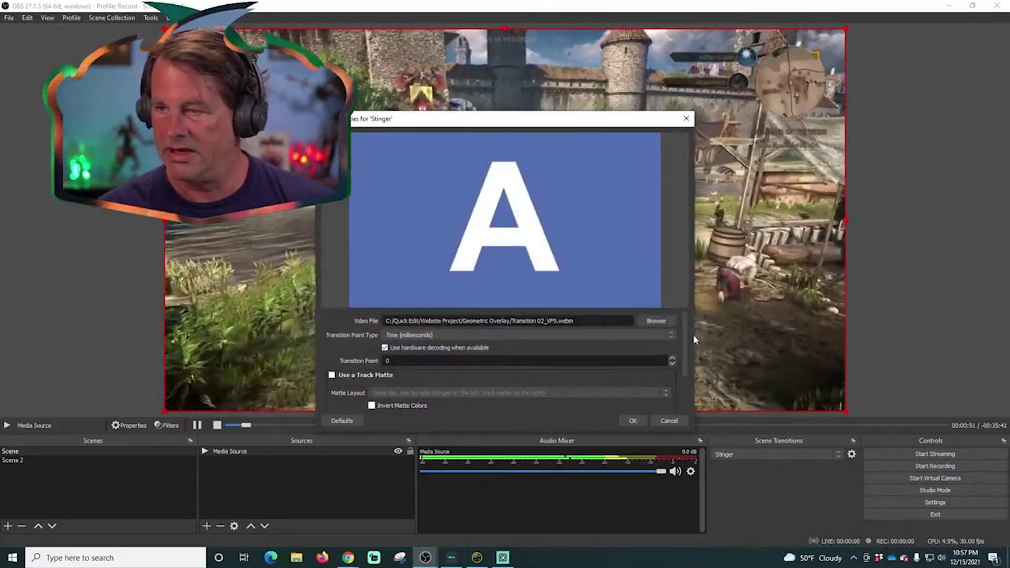
- Set the Stinger transition point type to Frame at 10, preview it, and save
left_click_drag(683, 339, 680, 377)
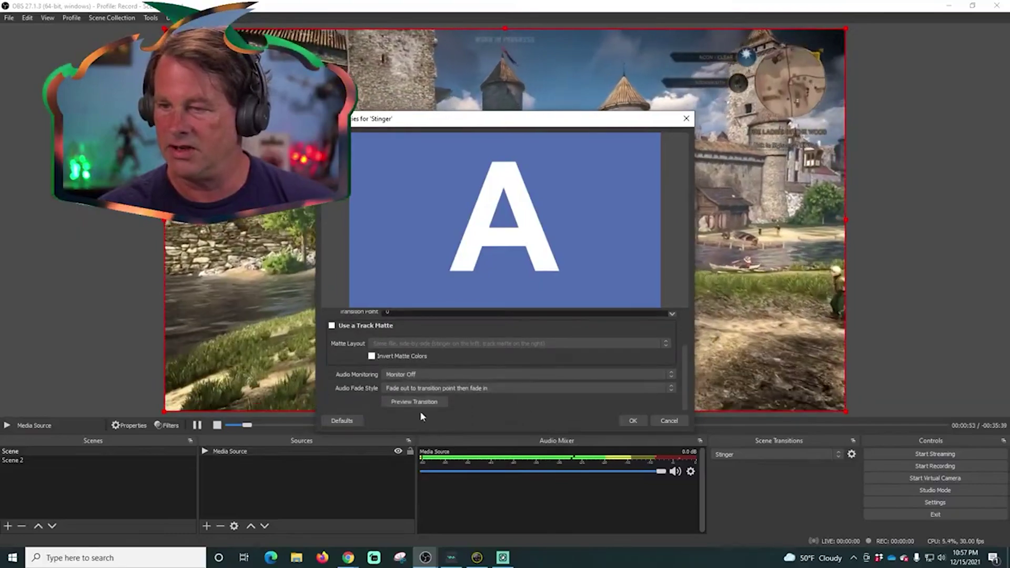
left_click(428, 403)
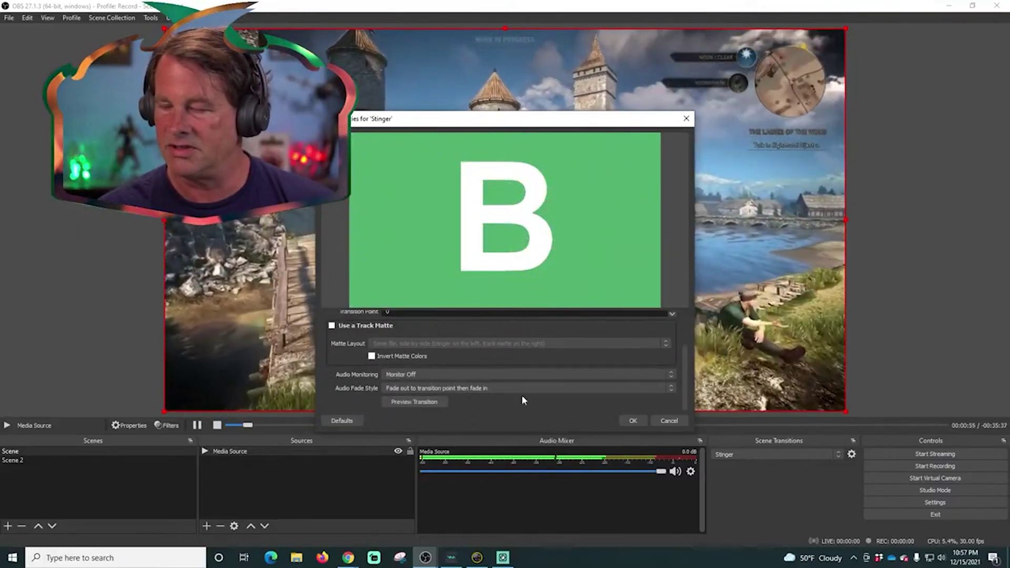
left_click_drag(684, 365, 684, 341)
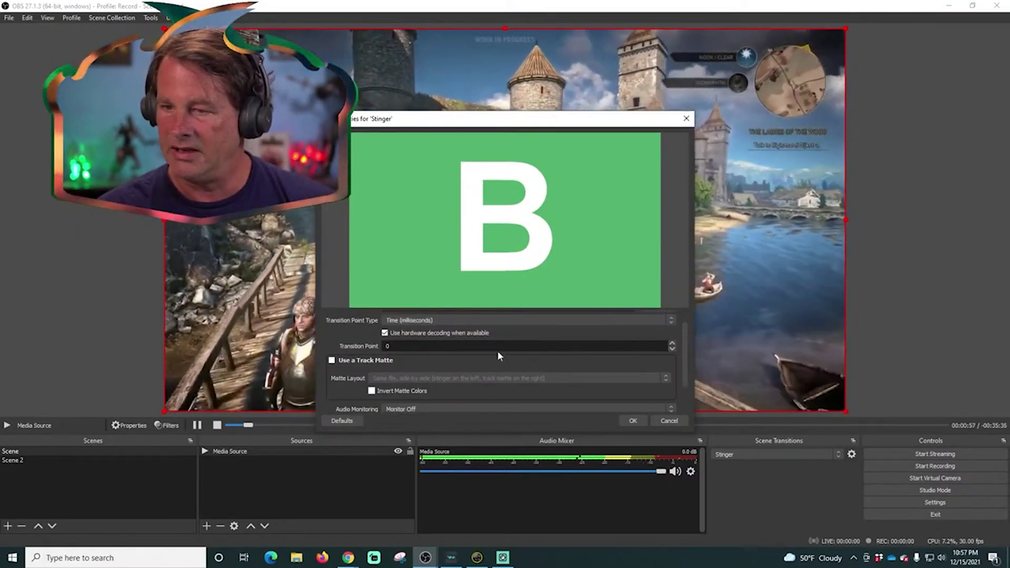
left_click(484, 321)
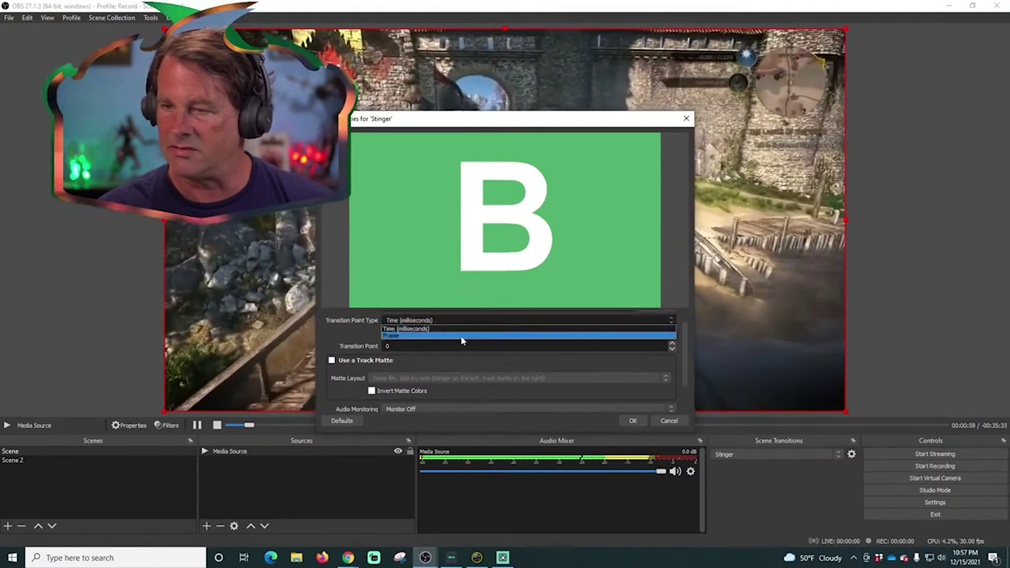
left_click(465, 332)
key("Tab")
key("Tab")
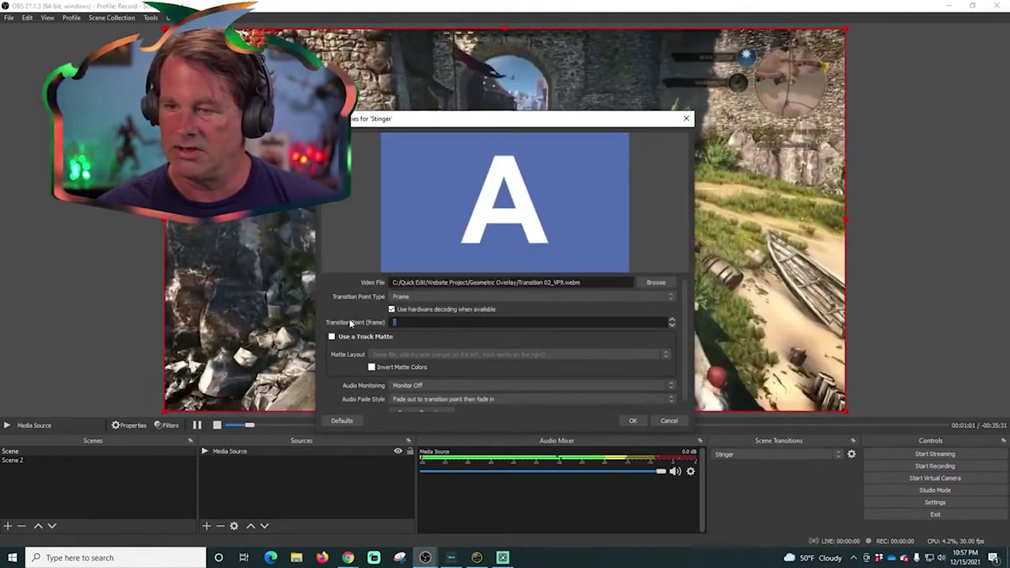
type("10")
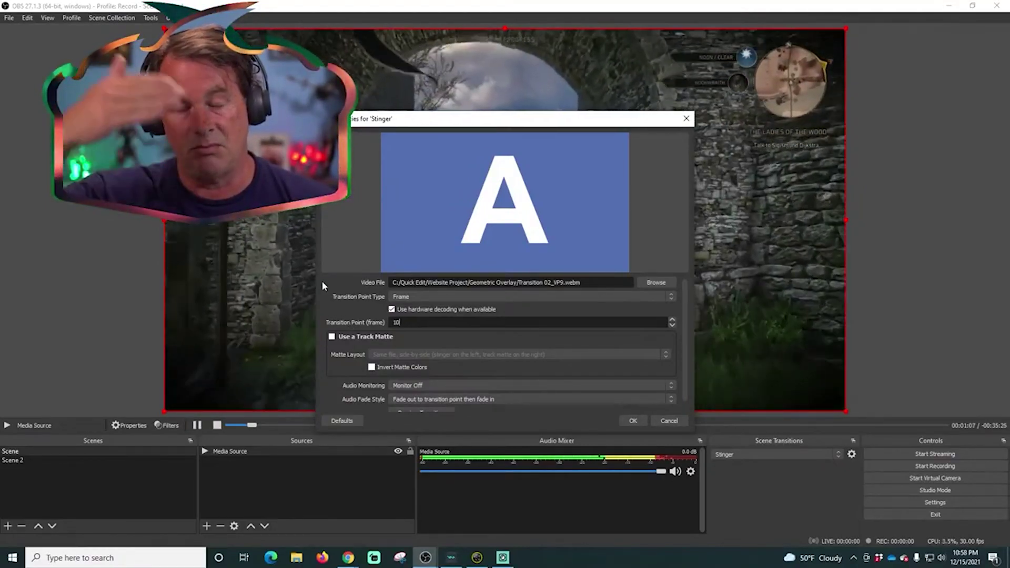
scroll(436, 363, "down", 1)
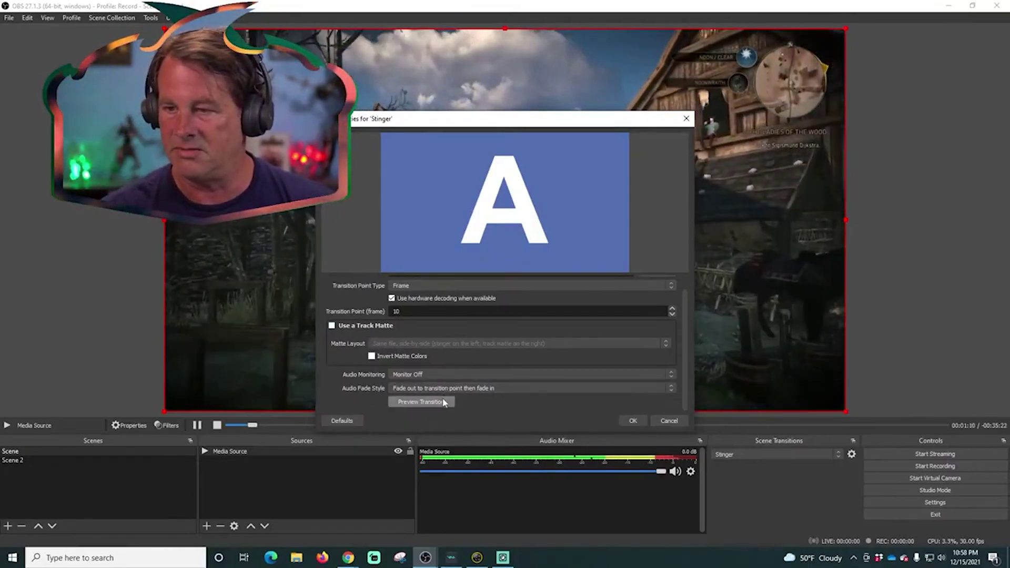
left_click(445, 402)
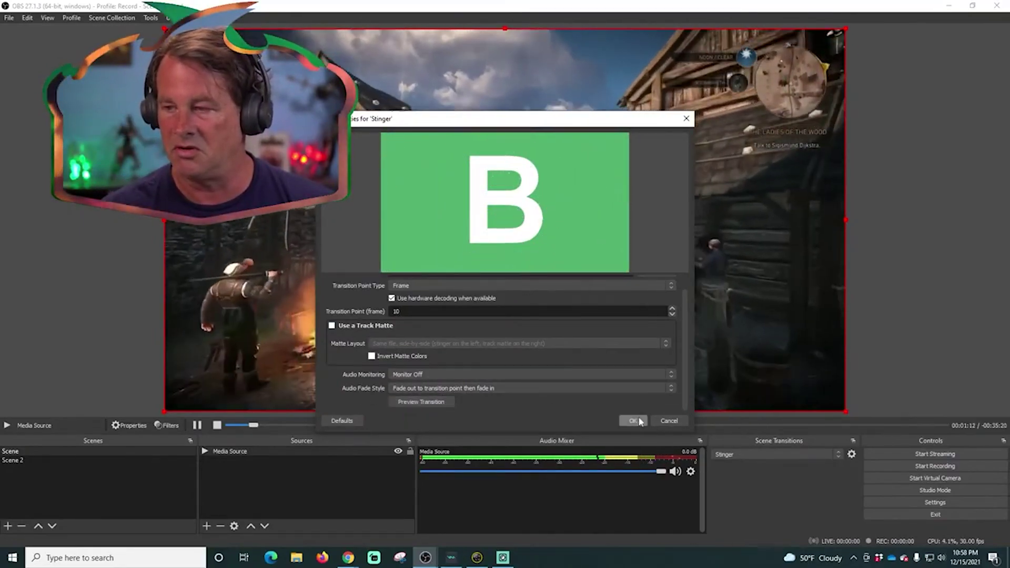
left_click(640, 421)
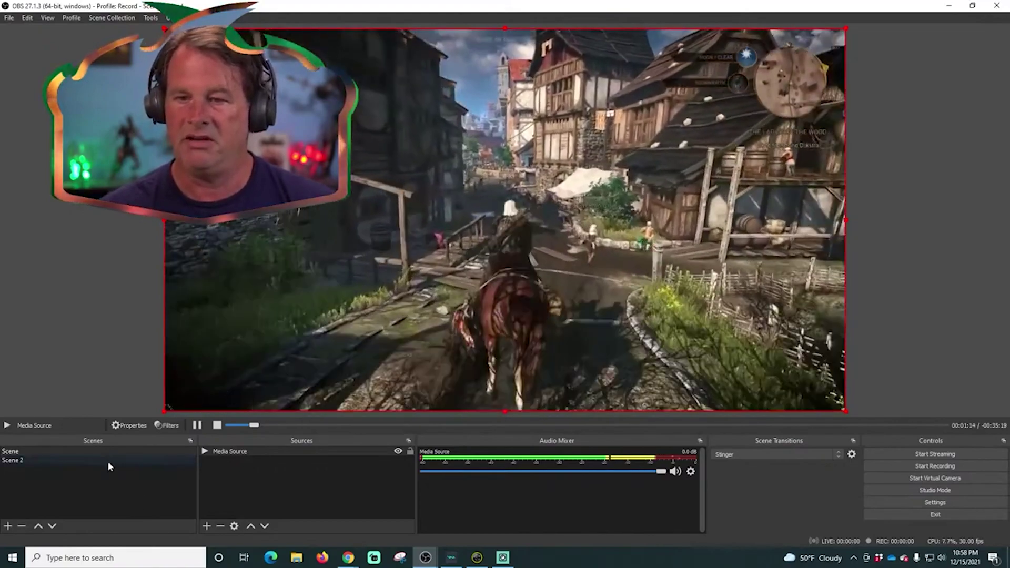
- Switch to Scene 2 to try out the Stinger transition
left_click(108, 461)
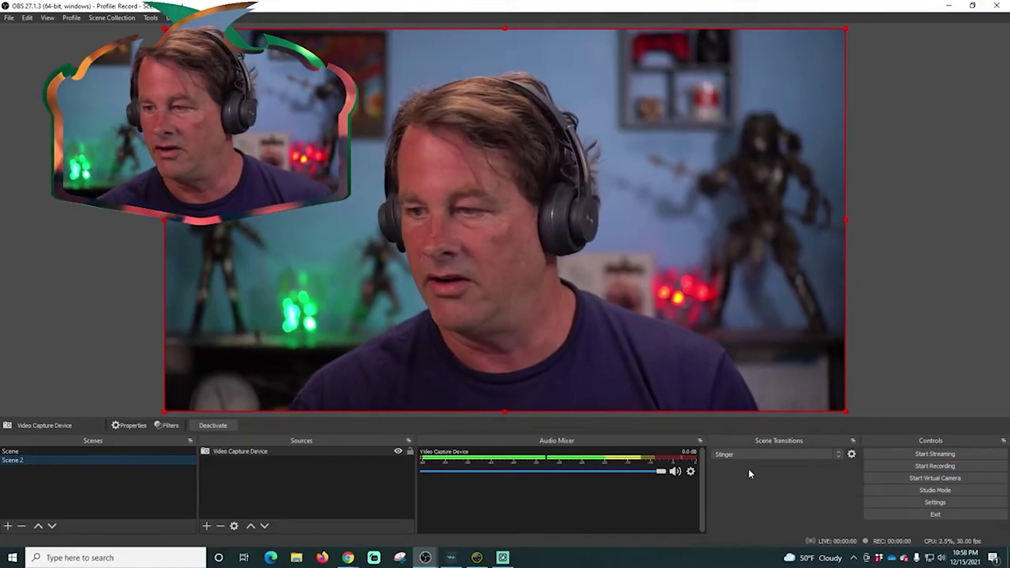
left_click(755, 453)
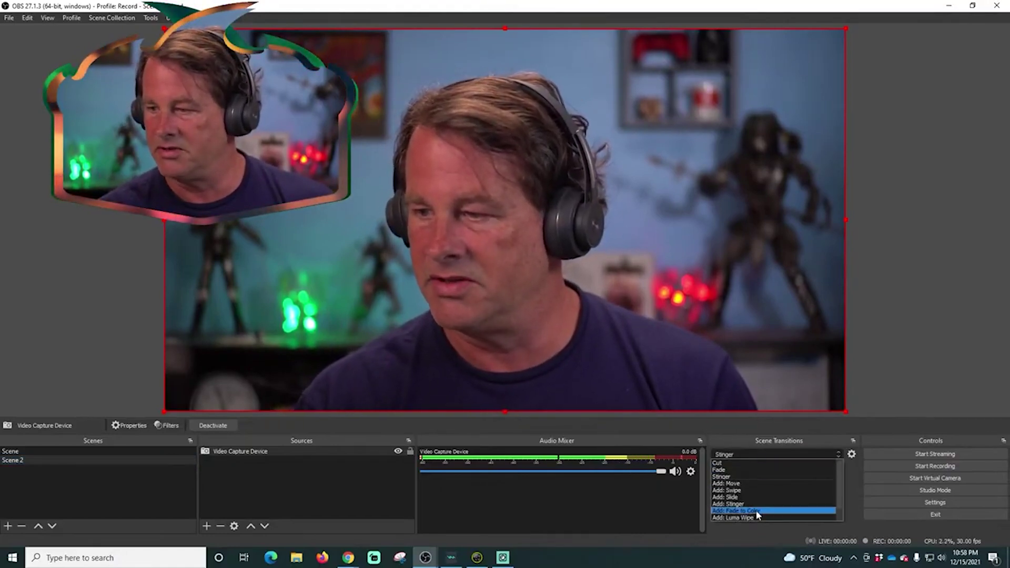
- Add a Luma Wipe transition named Luma Wipe with the Fan wipe image
left_click(758, 517)
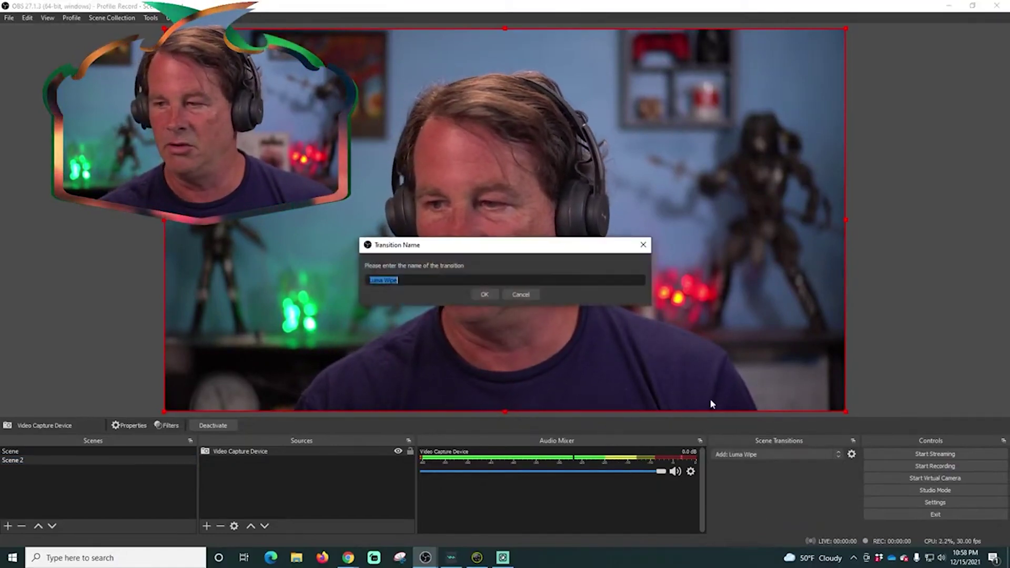
left_click(485, 294)
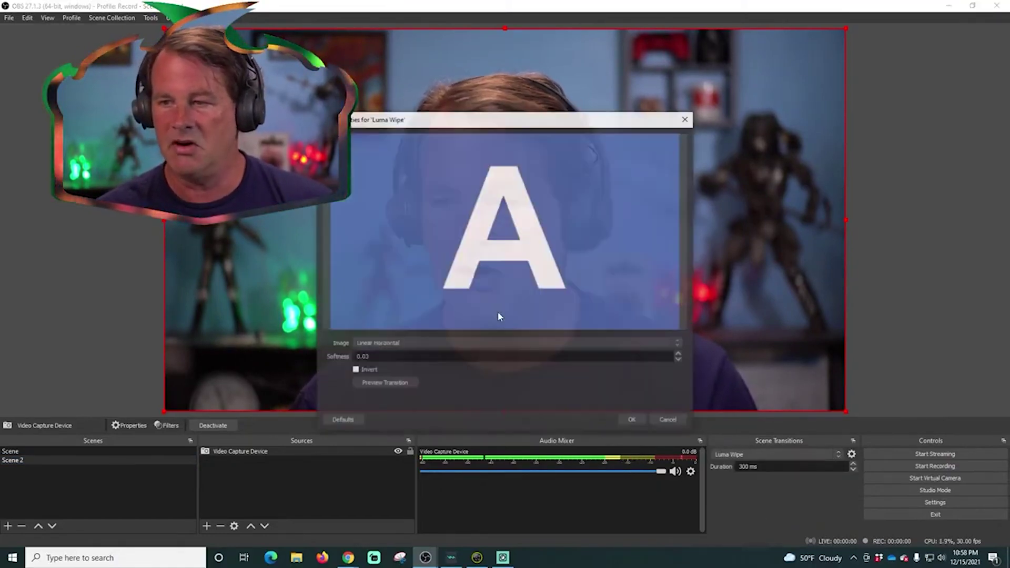
left_click(530, 344)
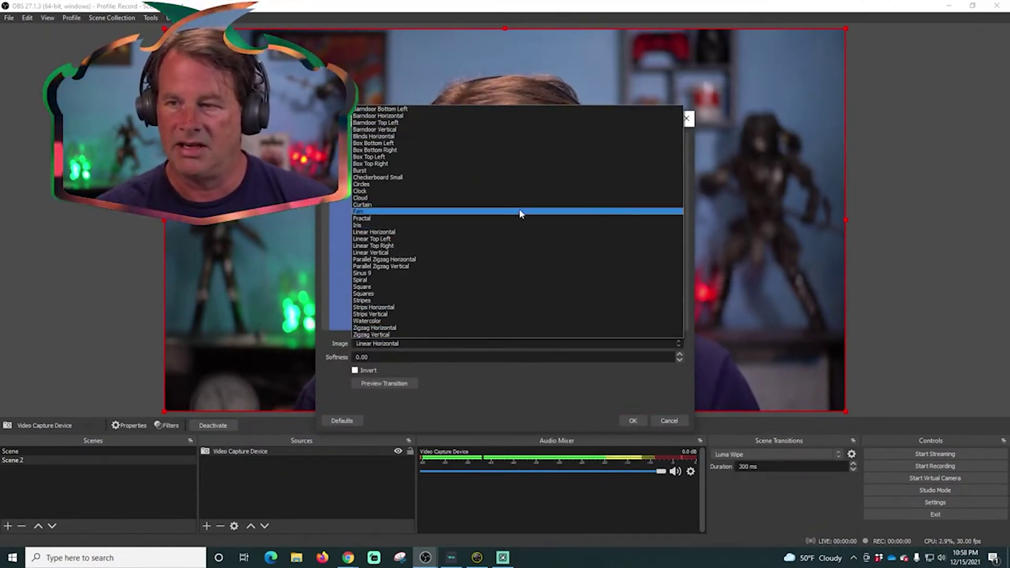
left_click(521, 214)
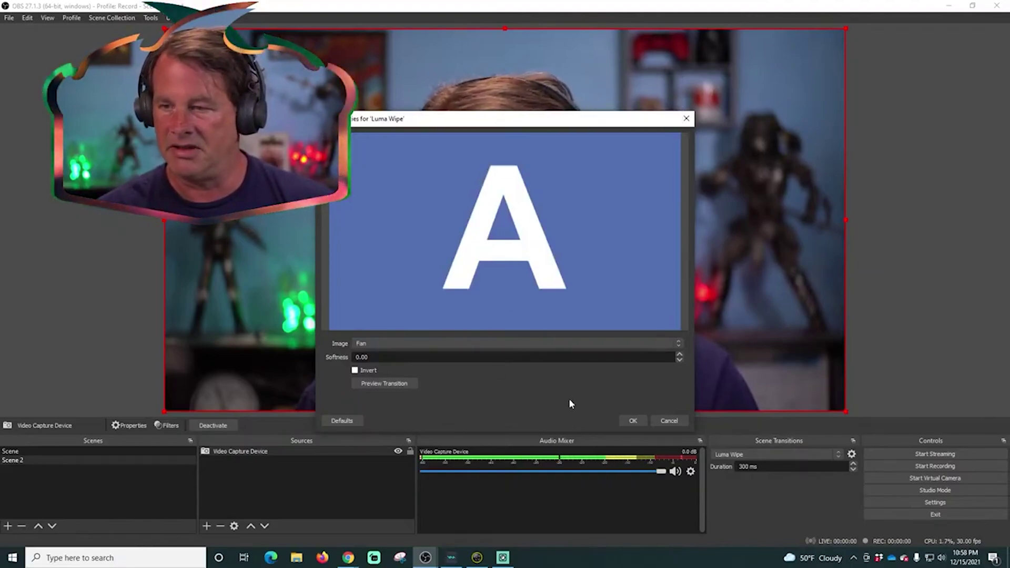
left_click(633, 421)
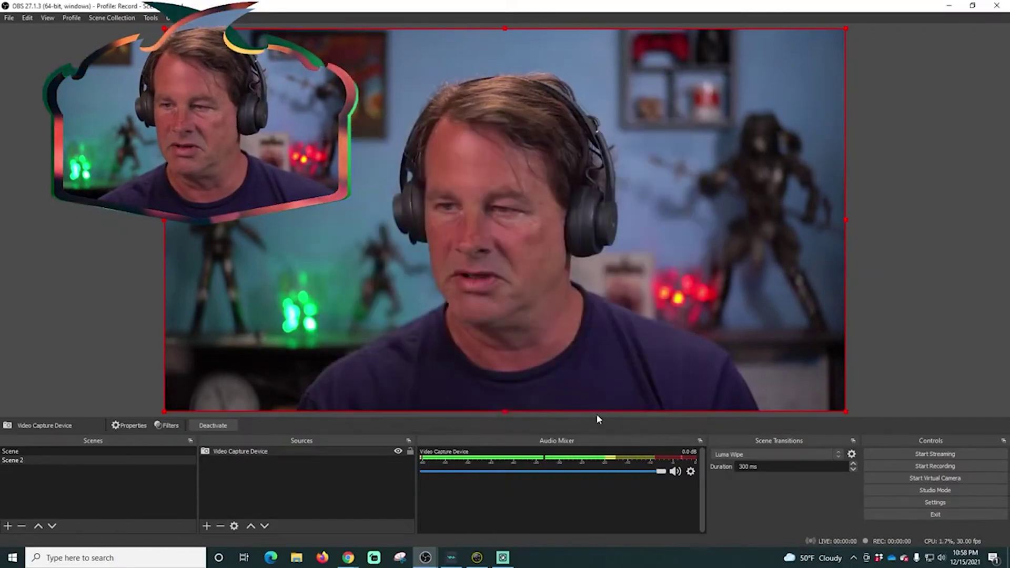
- Alternate between Scene and Scene 2 twice to watch the Fan wipe, ending on Scene
left_click(117, 451)
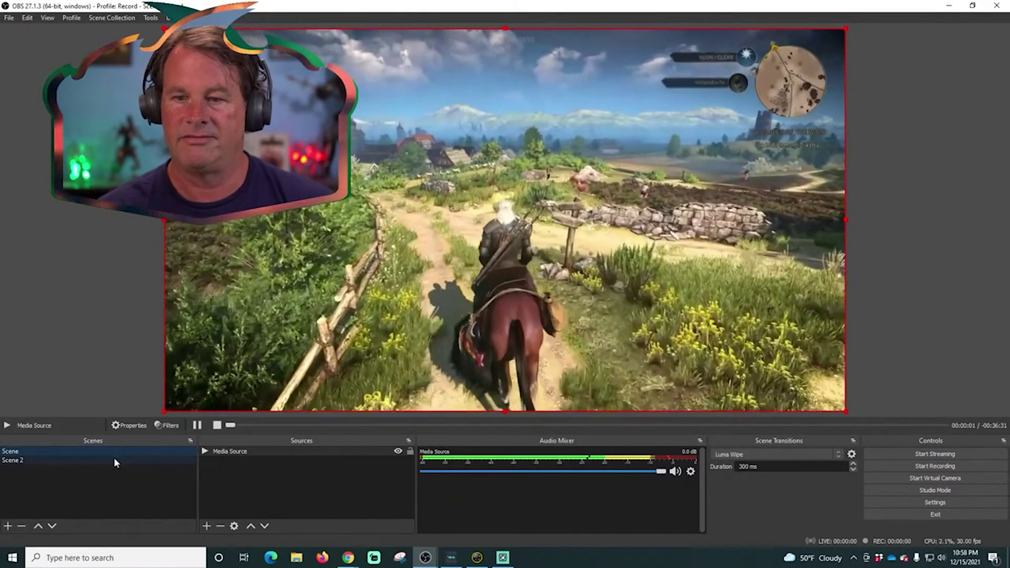
left_click(114, 459)
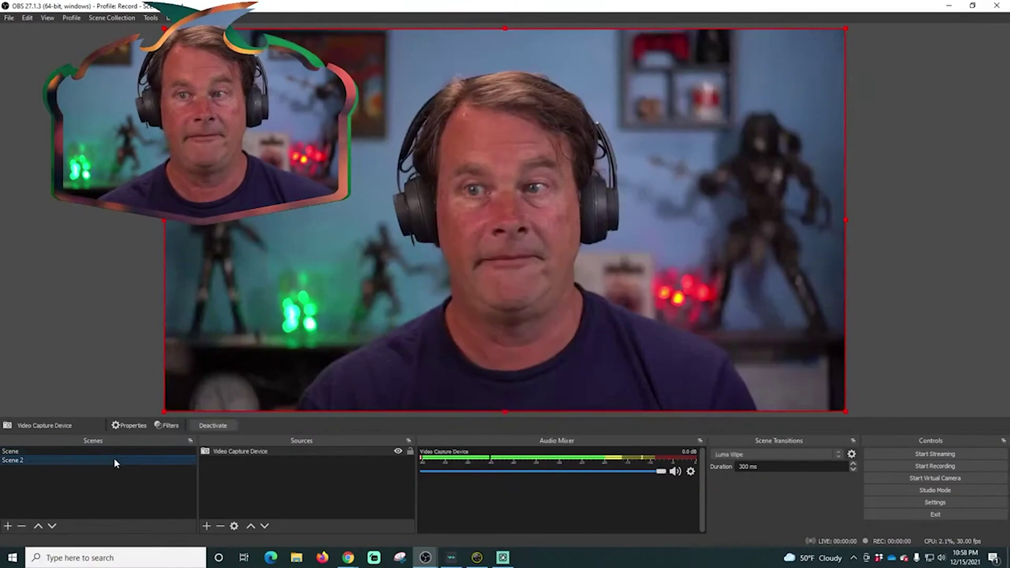
left_click(113, 452)
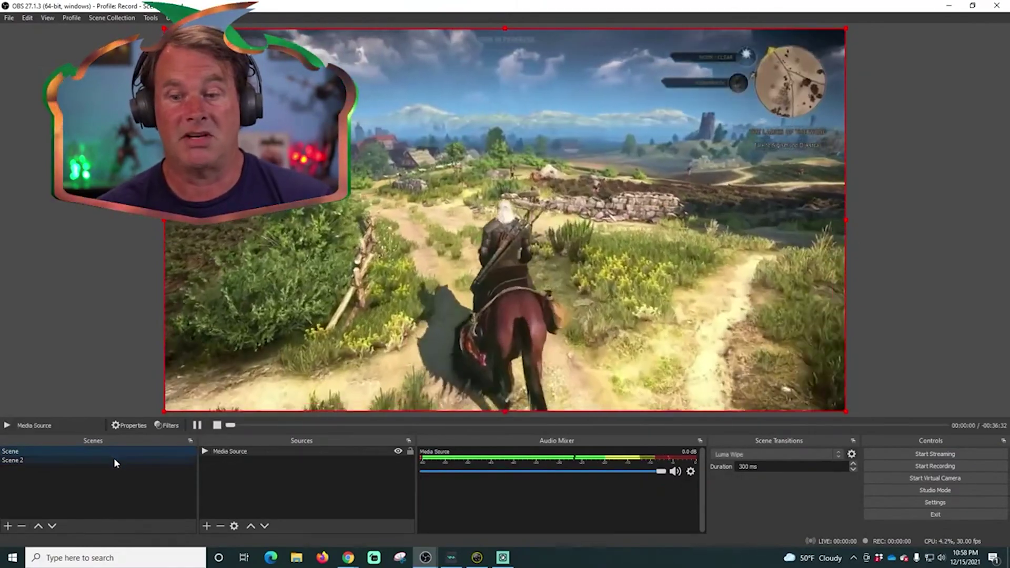
left_click(114, 459)
left_click(117, 450)
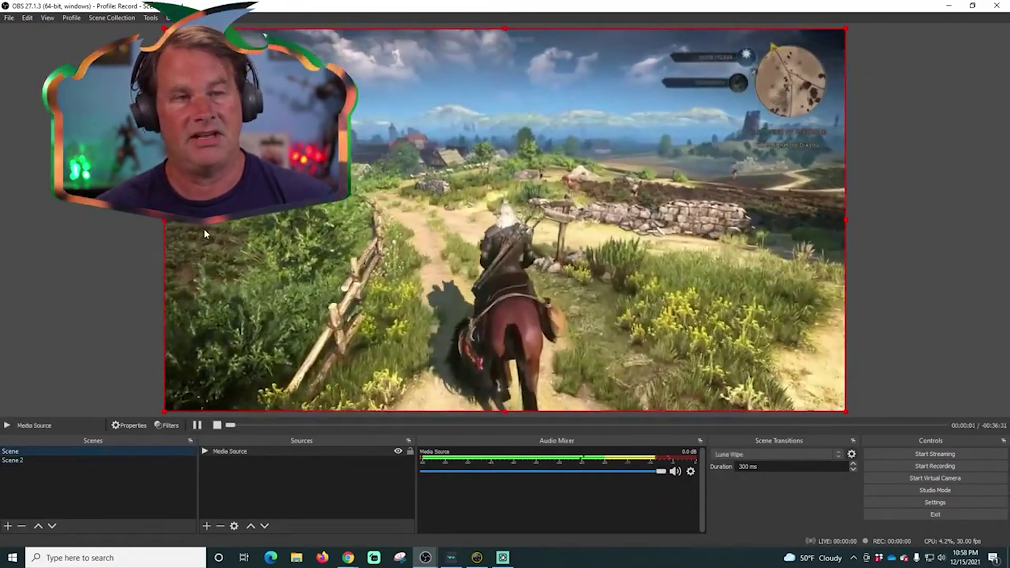